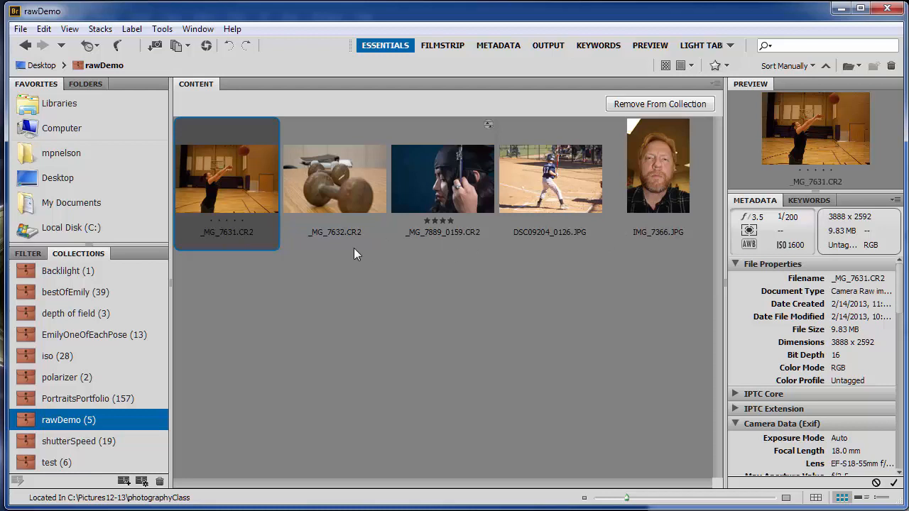
Open the raw file _MG_7631.CR2 to view it in Camera Raw, cancel without changes and return to Bridge.
{"action": "double_click", "coordinate": [251, 196]}
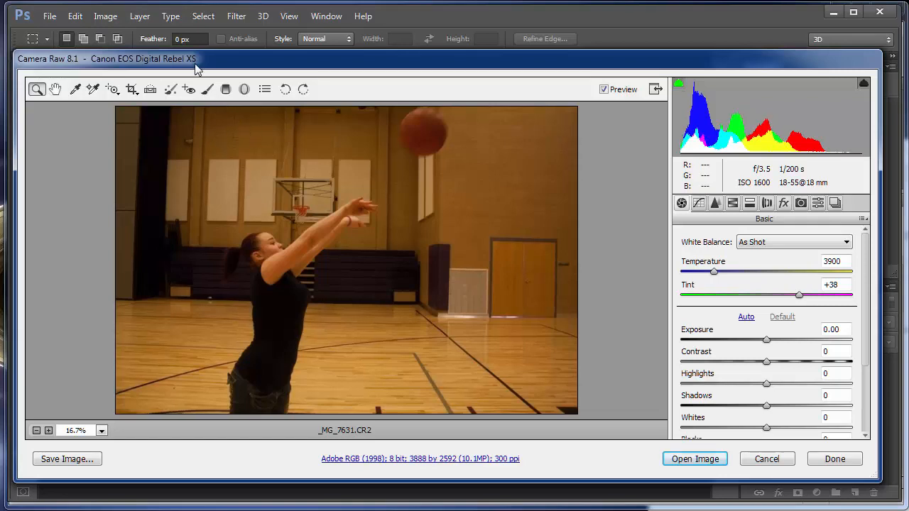
{"action": "left_click", "coordinate": [766, 461]}
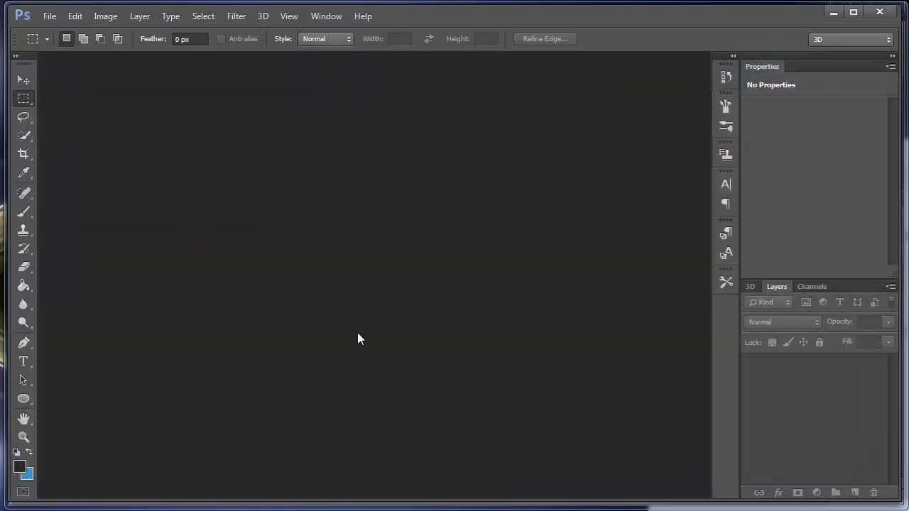
{"action": "key", "text": "alt+Tab"}
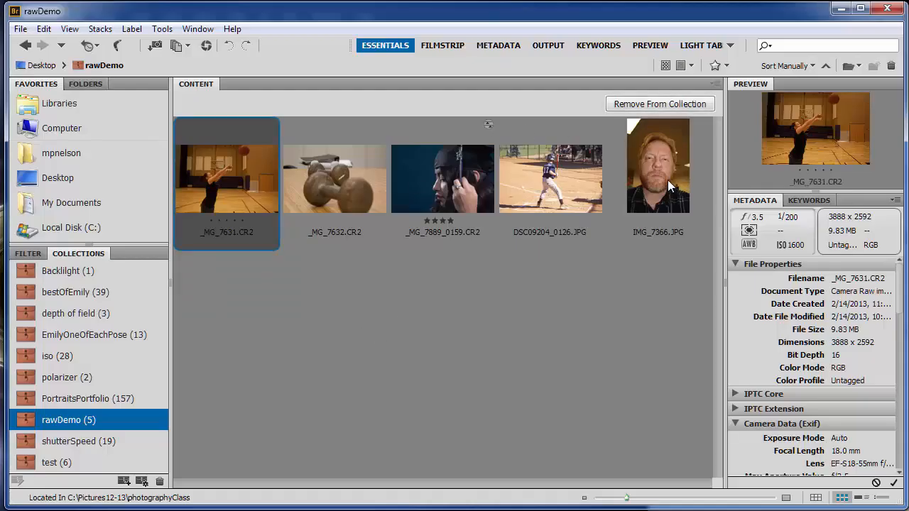
Open DSC09204_0126.JPG to see how a JPEG opens in Photoshop, close it and return to Bridge.
{"action": "double_click", "coordinate": [566, 200]}
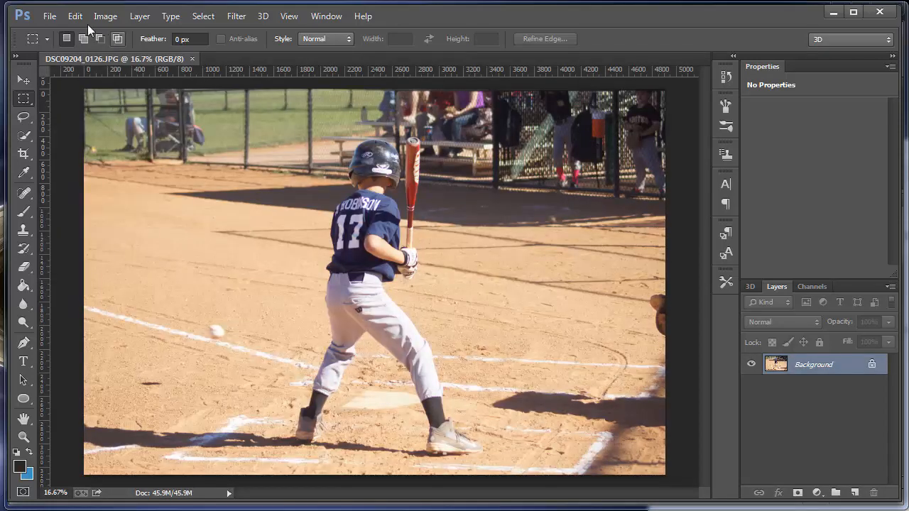
{"action": "left_click", "coordinate": [193, 58]}
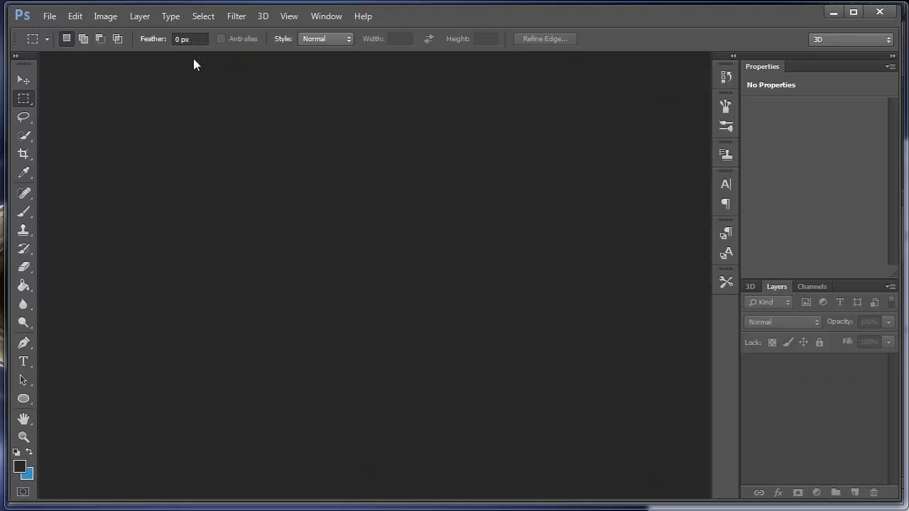
{"action": "key", "text": "alt+Tab"}
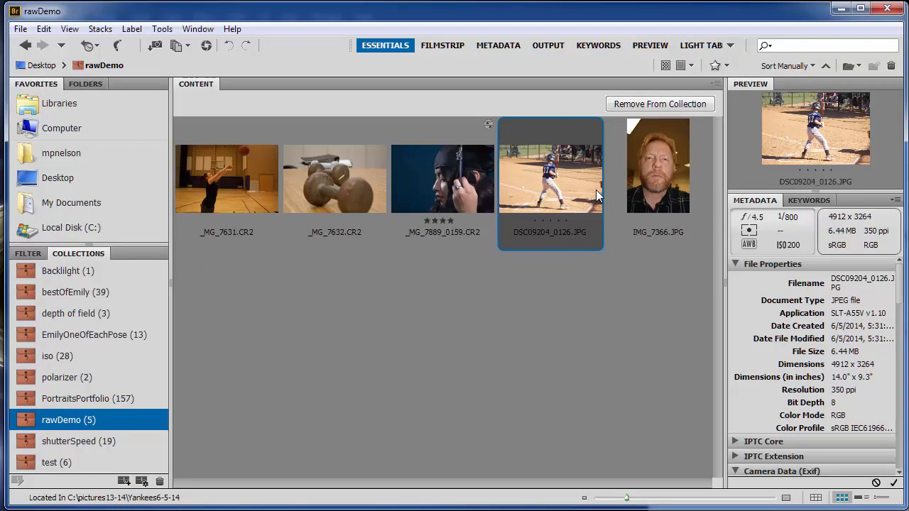
{"action": "right_click", "coordinate": [533, 177]}
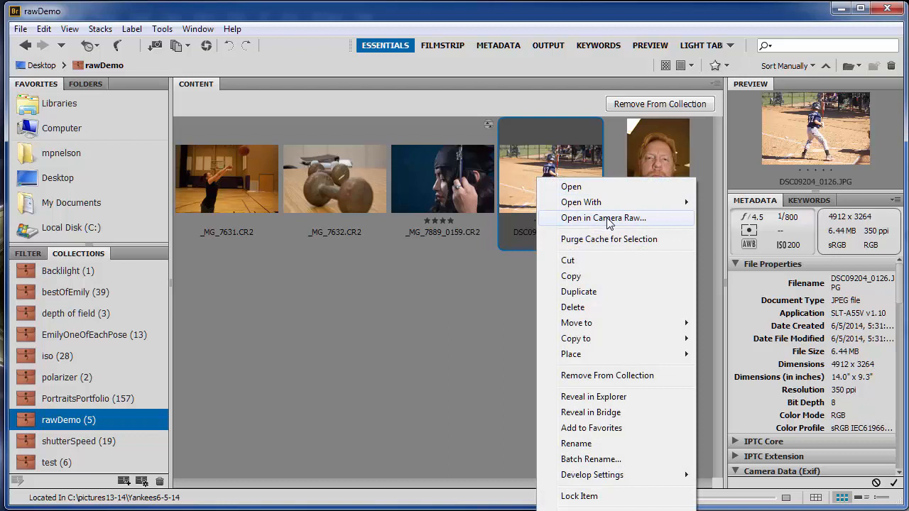
{"action": "left_click", "coordinate": [466, 293]}
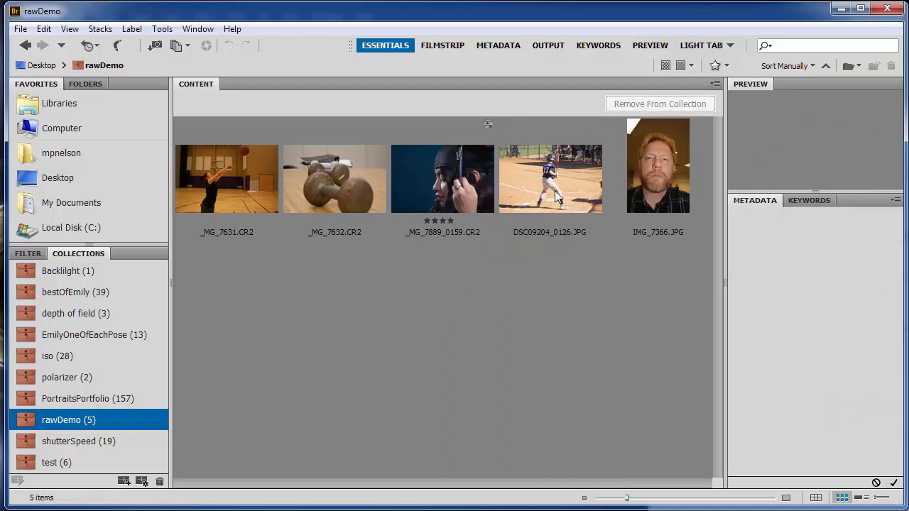
Open IMG_7366.JPG and _MG_7631.CR2 together in Camera Raw.
{"action": "left_click", "coordinate": [652, 182]}
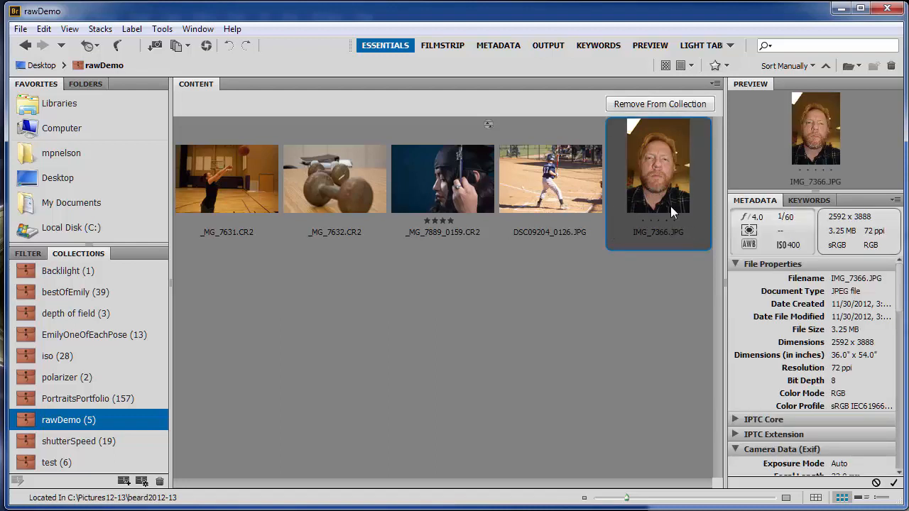
{"action": "left_click", "coordinate": [221, 190], "text": "ctrl"}
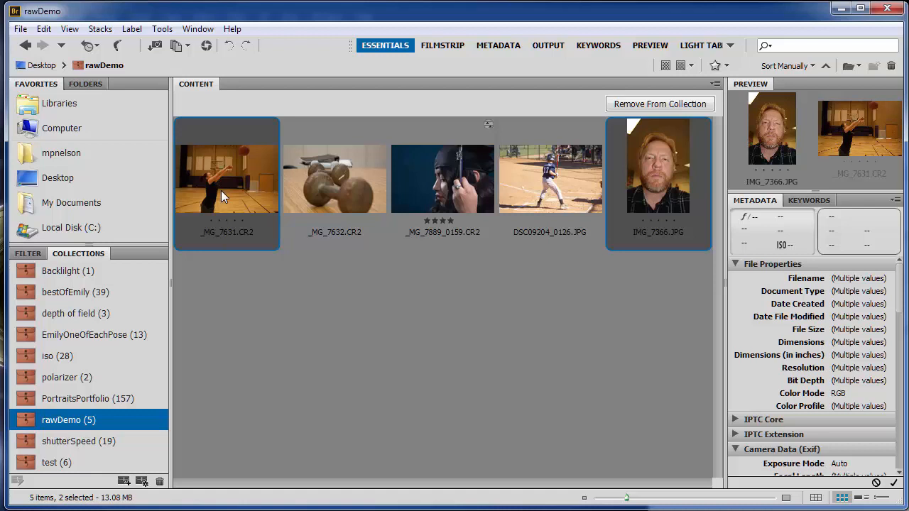
{"action": "right_click", "coordinate": [221, 190]}
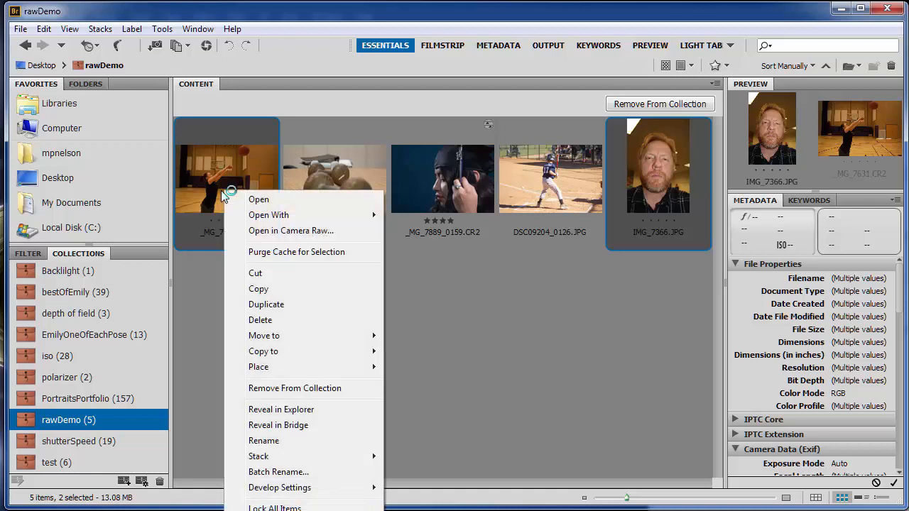
{"action": "left_click", "coordinate": [321, 231]}
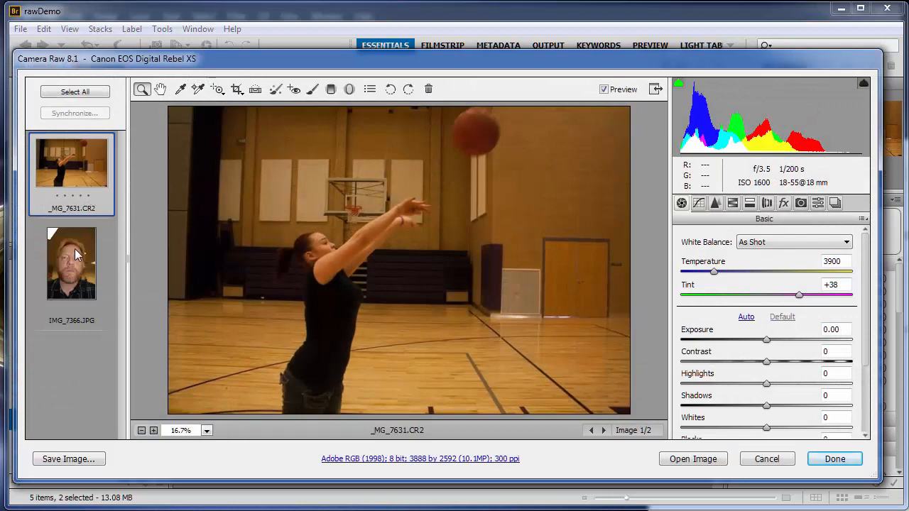
Switch between IMG_7366.JPG and _MG_7631.CR2 to compare the two images, finishing on the raw file.
{"action": "left_click", "coordinate": [74, 249]}
{"action": "left_click", "coordinate": [71, 202]}
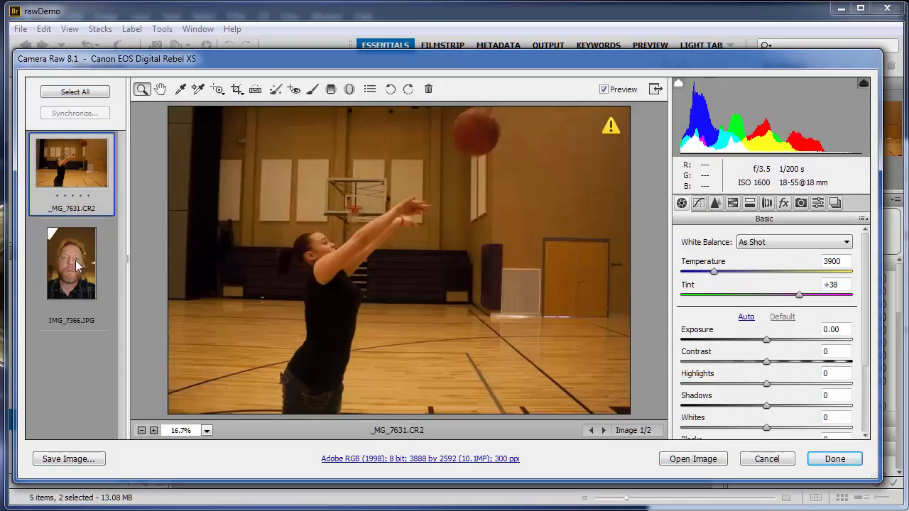
{"action": "left_click", "coordinate": [75, 238]}
{"action": "left_click", "coordinate": [72, 180]}
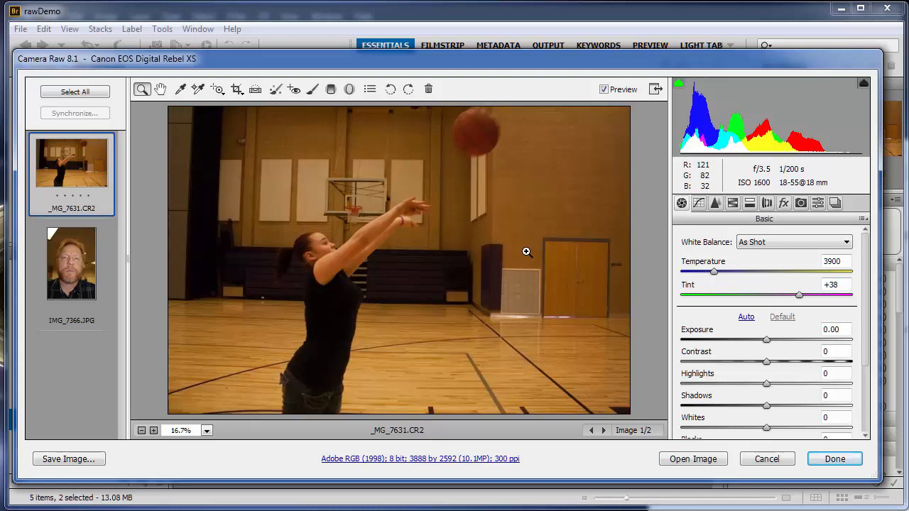
Try the Auto white balance on _MG_7631.CR2 and restore it to As Shot.
{"action": "left_click", "coordinate": [781, 243]}
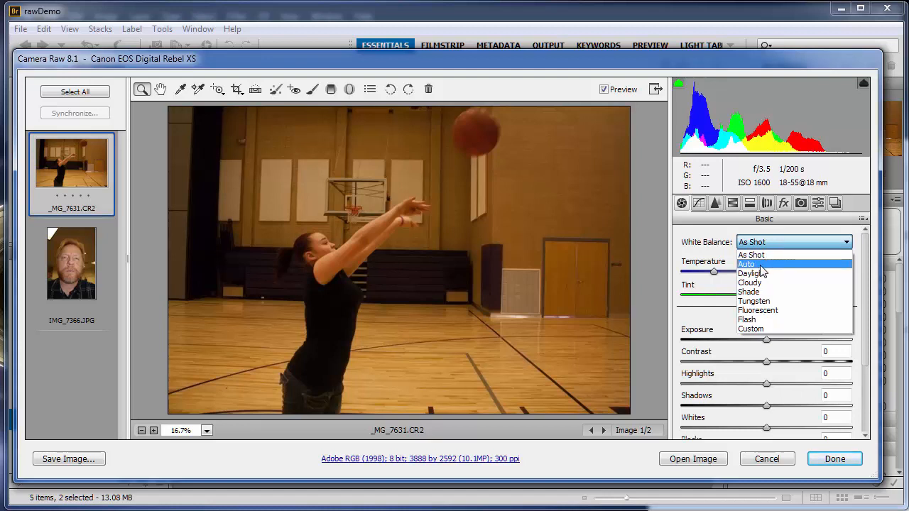
{"action": "left_click", "coordinate": [761, 264]}
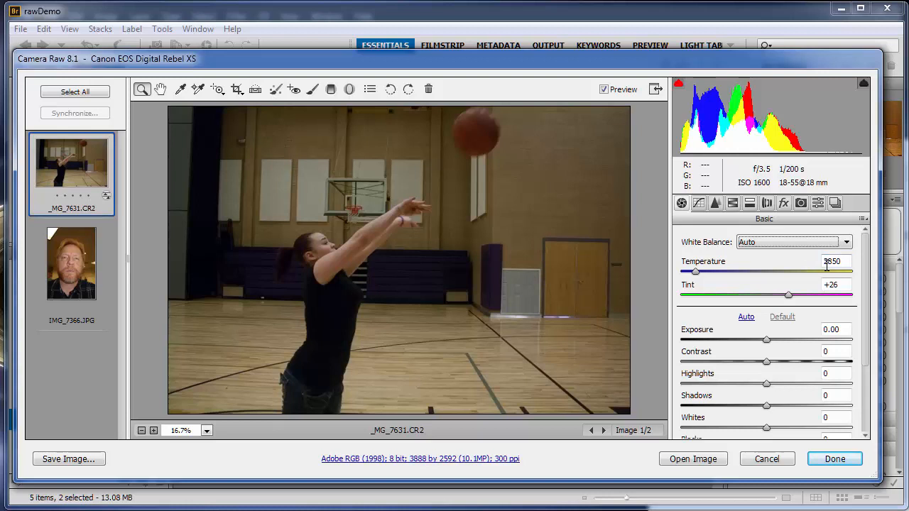
{"action": "left_click", "coordinate": [781, 244]}
{"action": "left_click", "coordinate": [778, 254]}
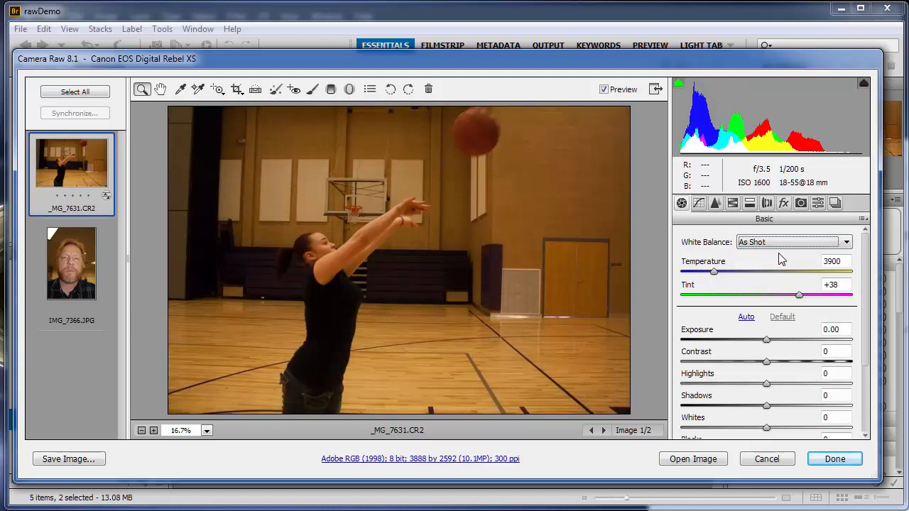
Try the White Balance tool on the wall panels, the gray vent and the black shirt, ending on the white panel behind the backboard.
{"action": "left_click", "coordinate": [180, 90]}
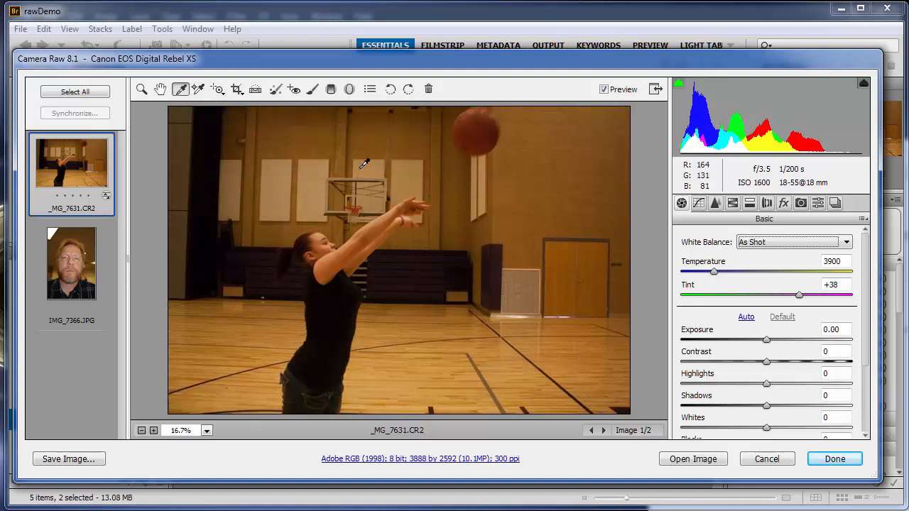
{"action": "left_click", "coordinate": [485, 201]}
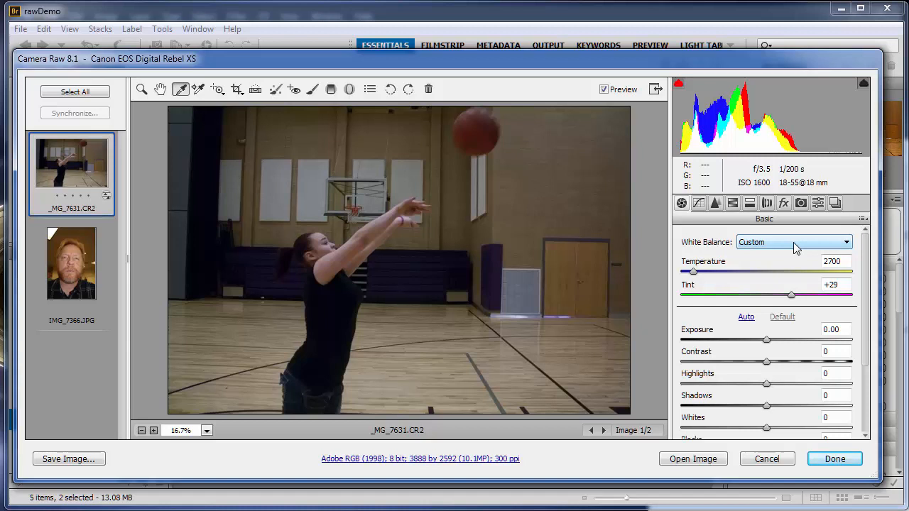
{"action": "left_click", "coordinate": [534, 266]}
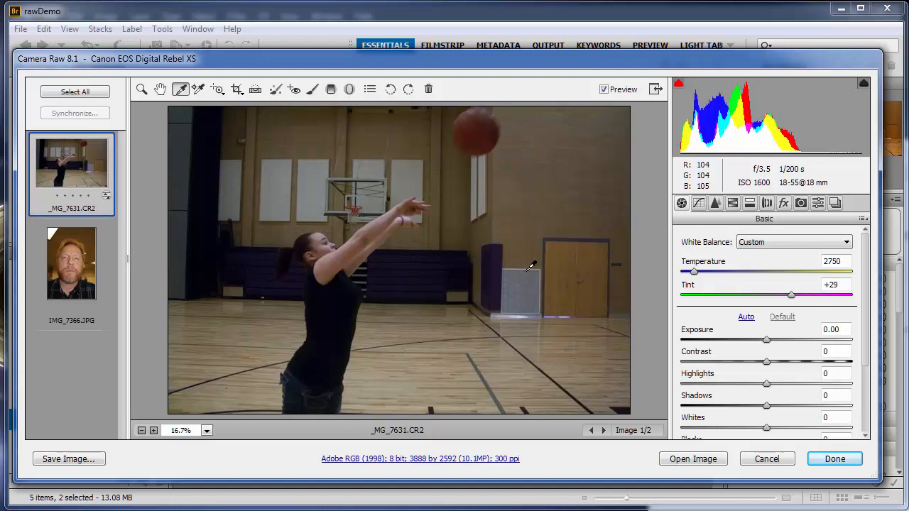
{"action": "left_click", "coordinate": [325, 296]}
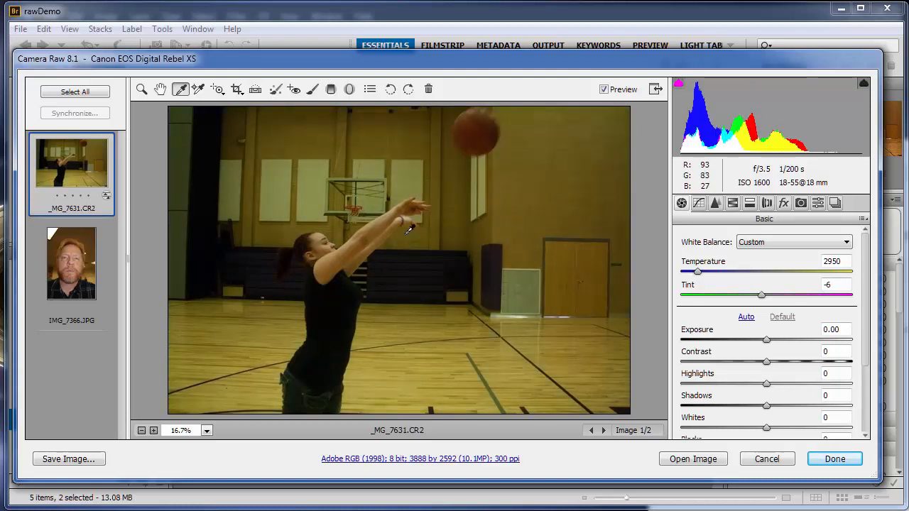
{"action": "left_click", "coordinate": [375, 173]}
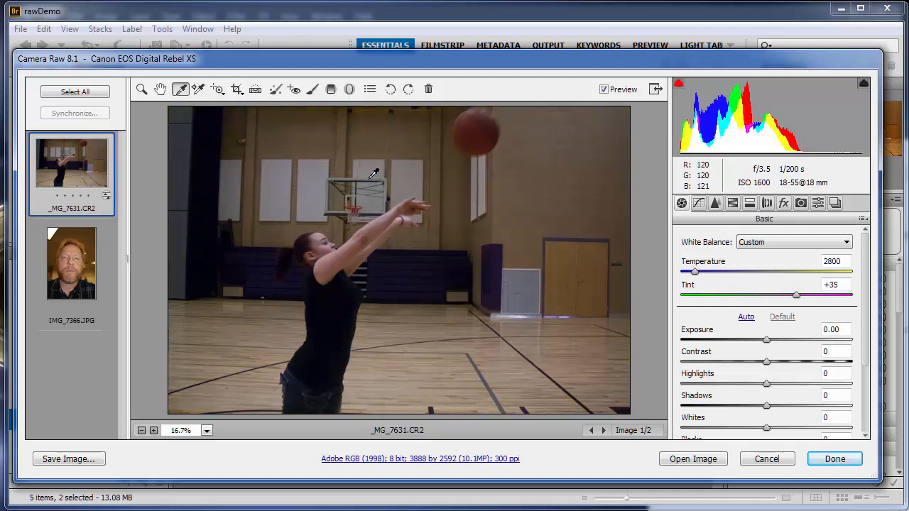
Set the white balance of _MG_7631.CR2 to Auto and apply the automatic tone adjustments.
{"action": "left_click", "coordinate": [767, 247]}
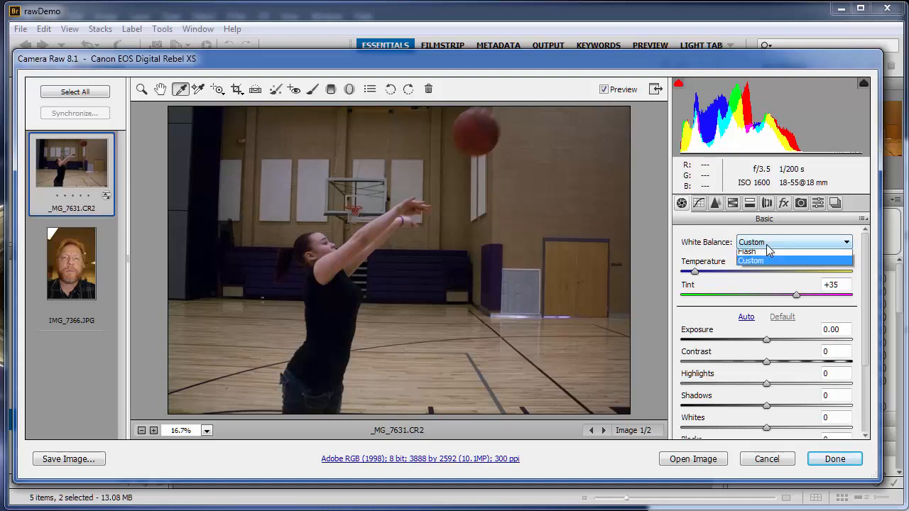
{"action": "left_click", "coordinate": [766, 262]}
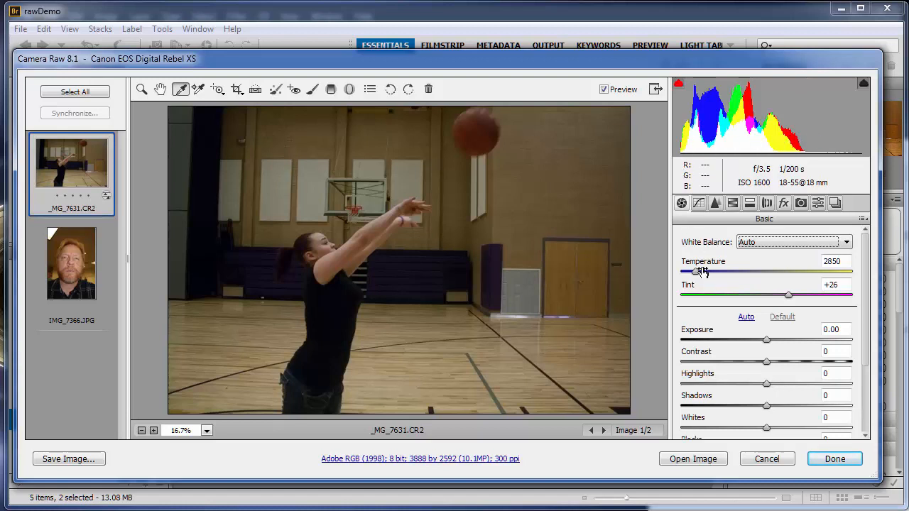
{"action": "left_click", "coordinate": [744, 319]}
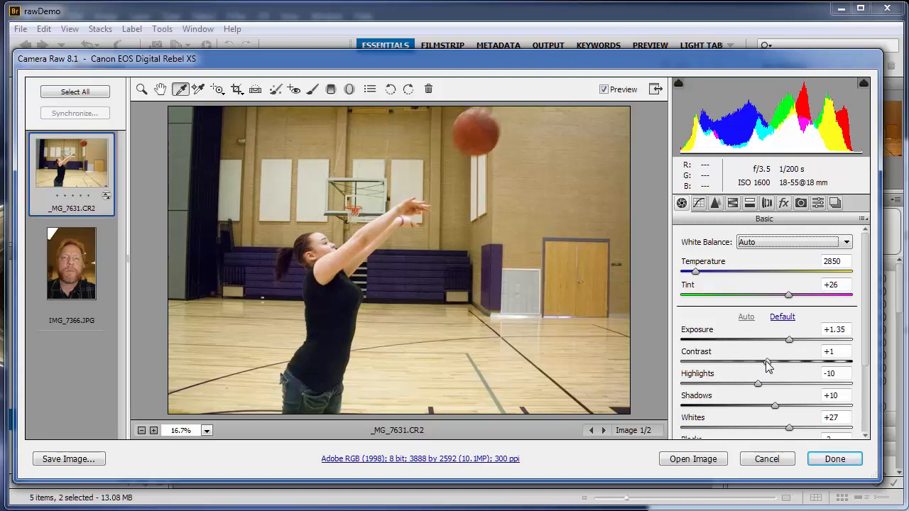
Raise the gym photo's contrast to +44, shadows to +65 and blacks to +26.
{"action": "left_click_drag", "start_coordinate": [768, 365], "coordinate": [804, 371]}
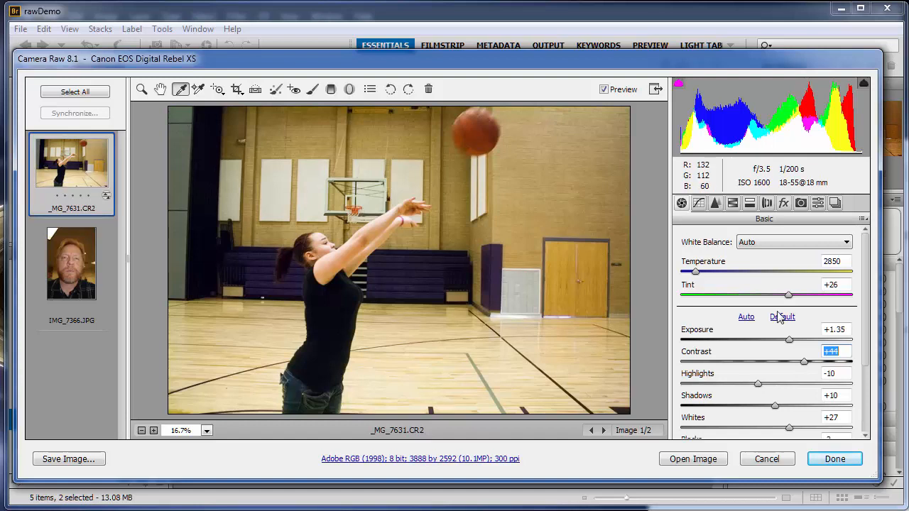
{"action": "left_click_drag", "start_coordinate": [868, 285], "coordinate": [881, 323]}
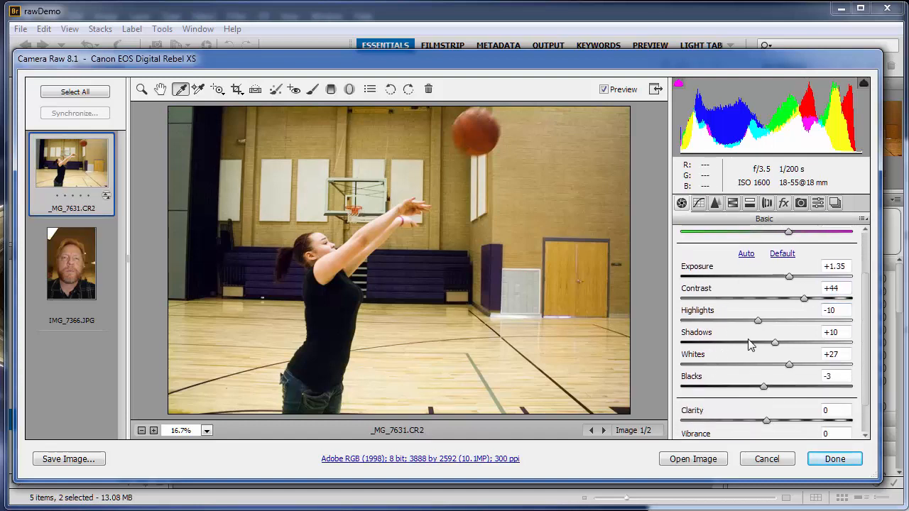
{"action": "left_click_drag", "start_coordinate": [776, 346], "coordinate": [798, 365]}
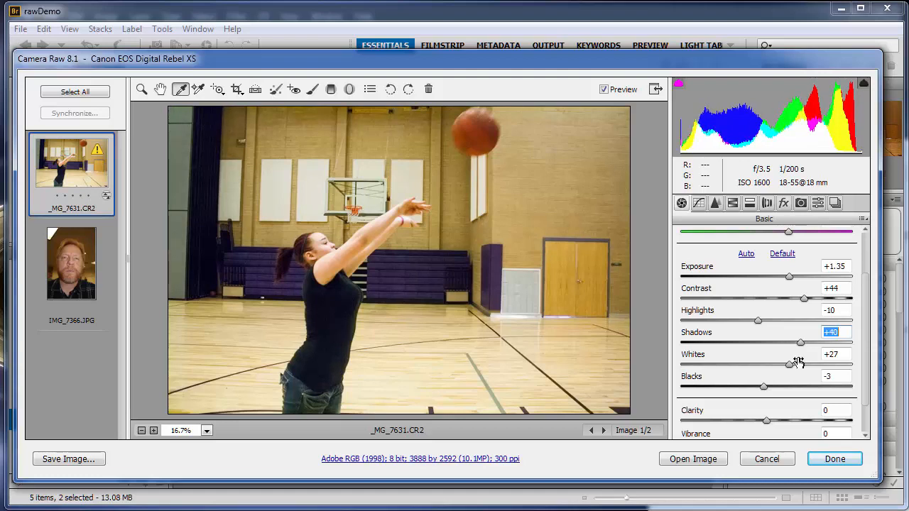
{"action": "left_click_drag", "start_coordinate": [762, 389], "coordinate": [788, 385]}
{"action": "left_click_drag", "start_coordinate": [801, 343], "coordinate": [822, 345]}
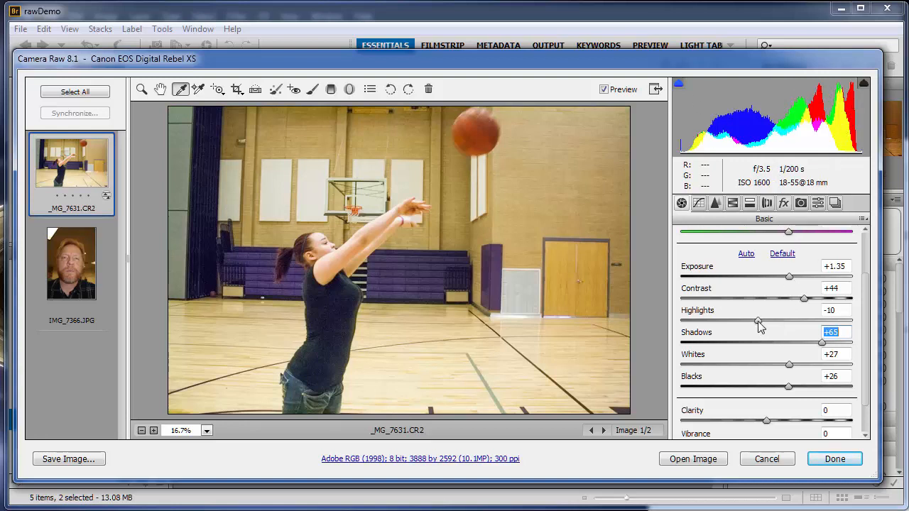
Try the clarity at +100 on the gym photo and reset it to 0.
{"action": "scroll", "coordinate": [867, 311], "scroll_direction": "up", "scroll_amount": 2}
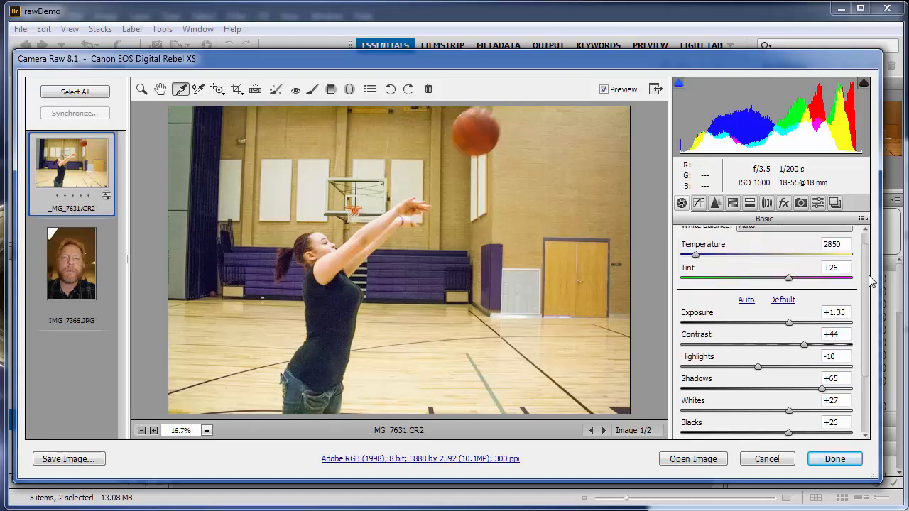
{"action": "scroll", "coordinate": [868, 327], "scroll_direction": "down", "scroll_amount": 3}
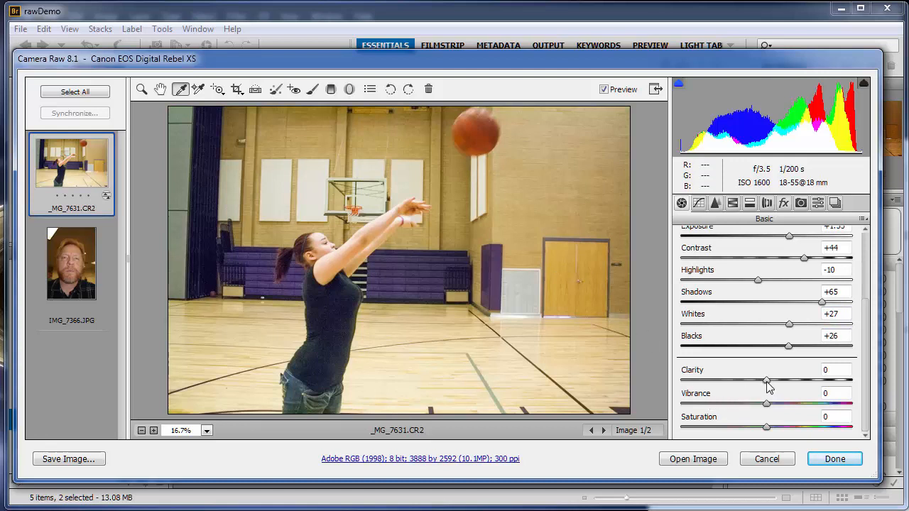
{"action": "left_click_drag", "start_coordinate": [766, 381], "coordinate": [862, 391]}
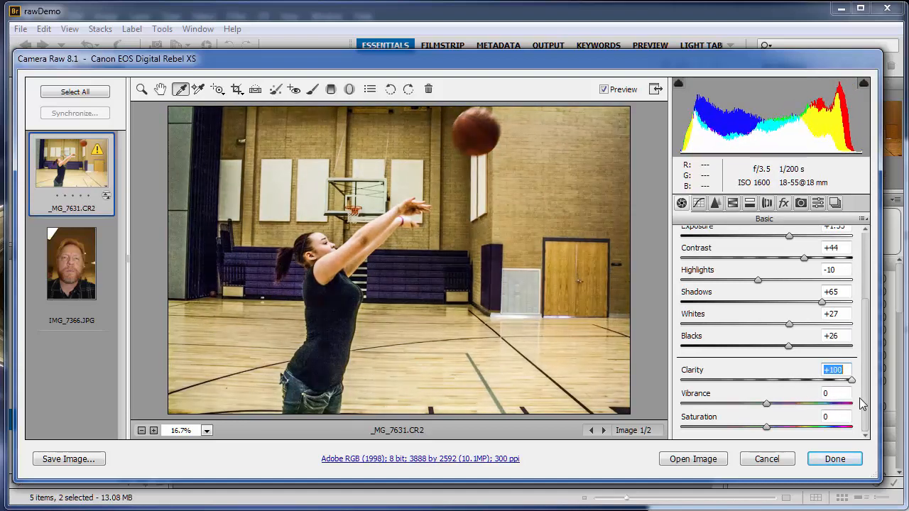
{"action": "left_click_drag", "start_coordinate": [862, 403], "coordinate": [767, 402]}
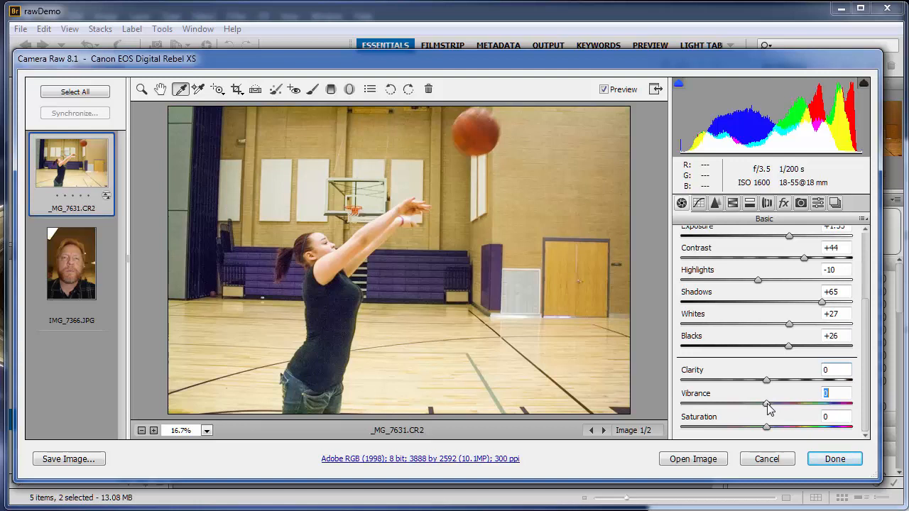
Set the vibrance to +35, leave the saturation at 0, and open the HSL / Grayscale adjustments.
{"action": "left_click_drag", "start_coordinate": [768, 408], "coordinate": [767, 435]}
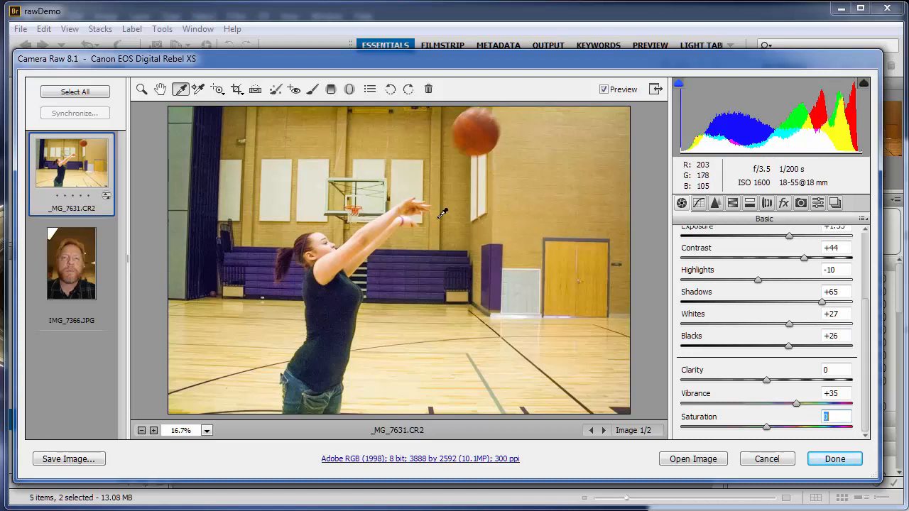
{"action": "left_click", "coordinate": [734, 204]}
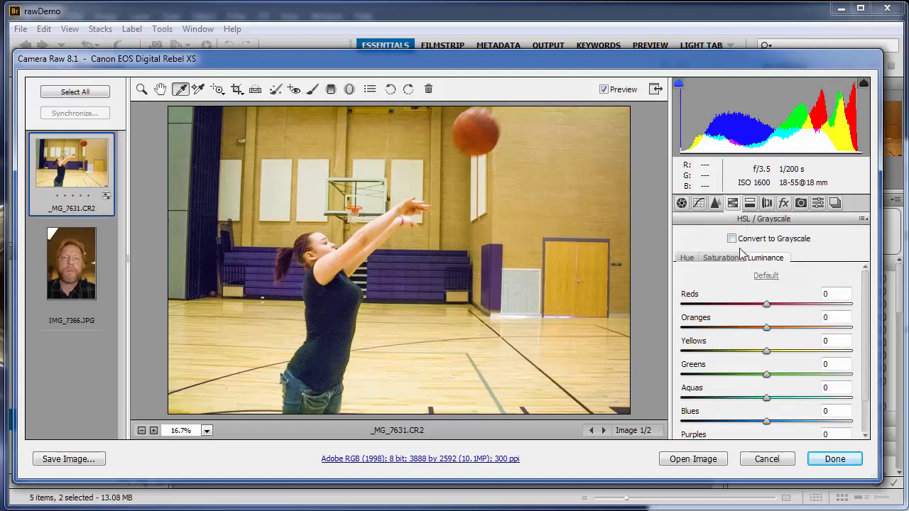
Set the gym photo's yellow saturation to -23, its red luminance to -25 and its orange luminance to -24.
{"action": "left_click", "coordinate": [714, 258]}
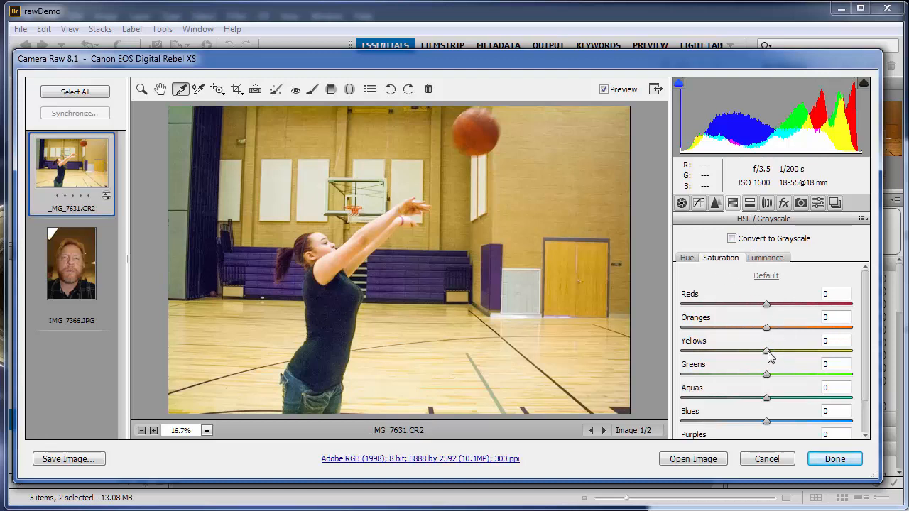
{"action": "left_click_drag", "start_coordinate": [768, 351], "coordinate": [750, 361]}
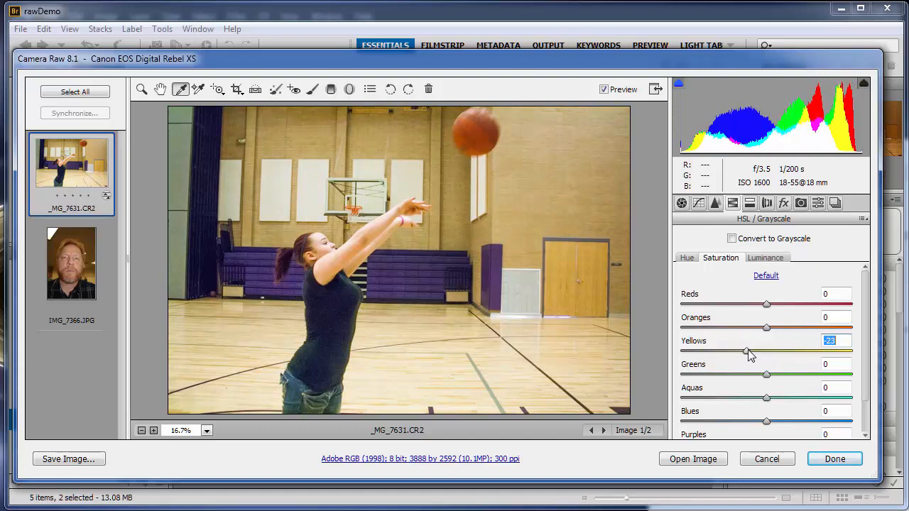
{"action": "left_click", "coordinate": [767, 259]}
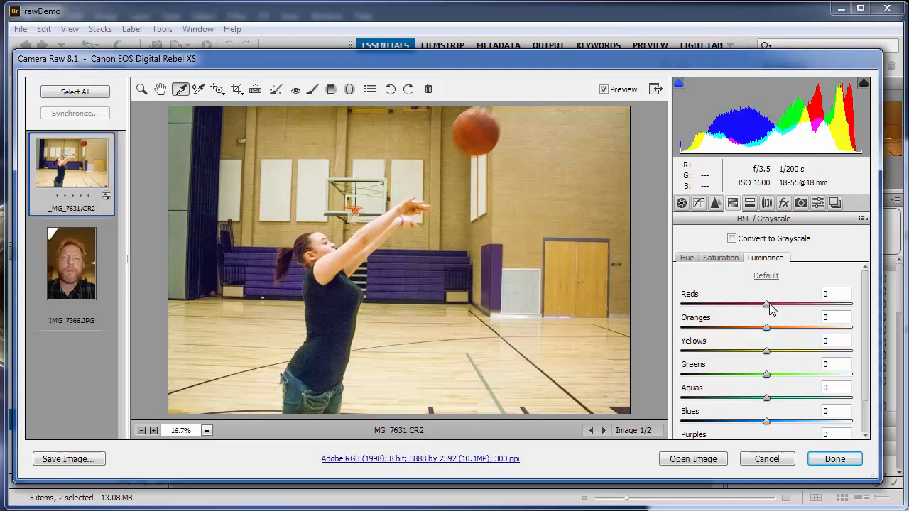
{"action": "left_click_drag", "start_coordinate": [769, 334], "coordinate": [746, 306]}
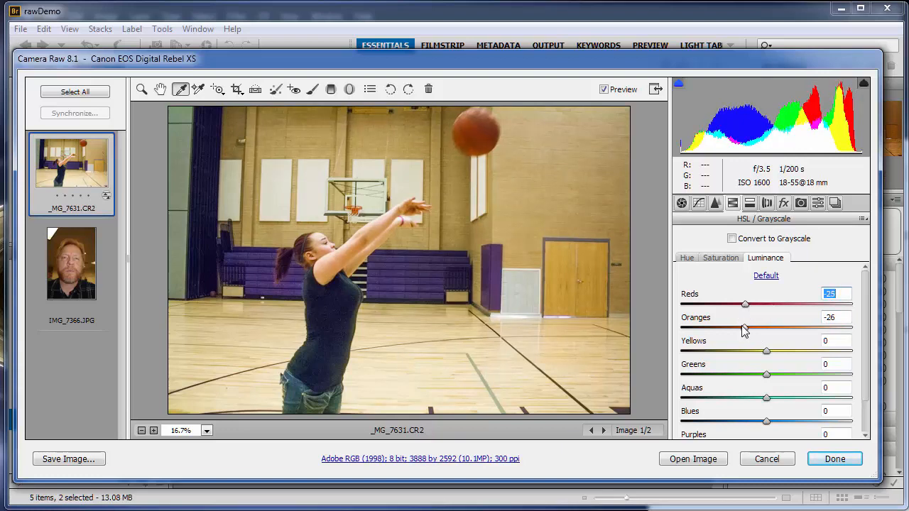
{"action": "left_click", "coordinate": [746, 331]}
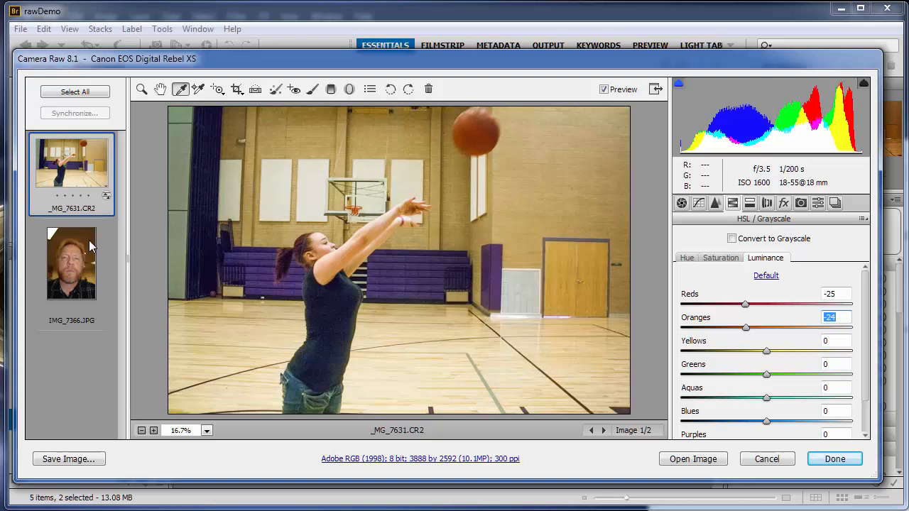
Switch to IMG_7366.JPG with the Basic adjustments shown and compare its white balance settings with those of _MG_7631.CR2.
{"action": "left_click", "coordinate": [85, 264]}
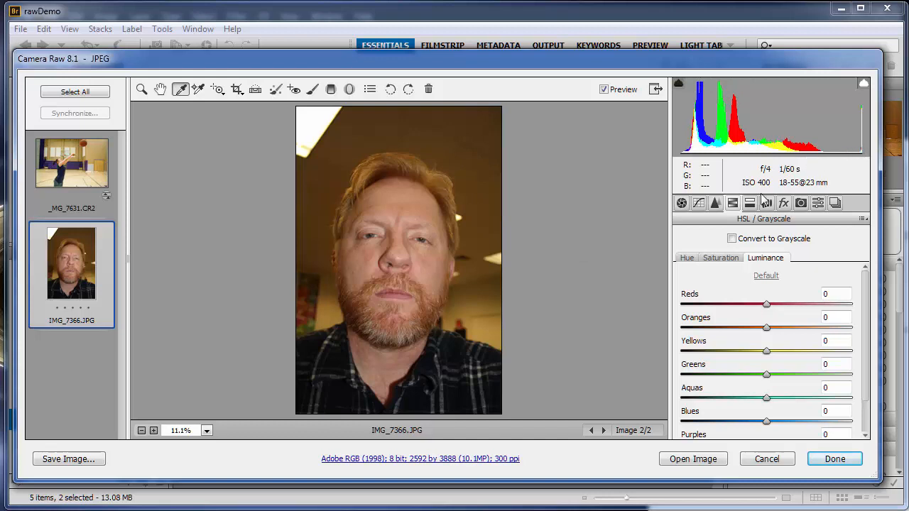
{"action": "left_click", "coordinate": [682, 204]}
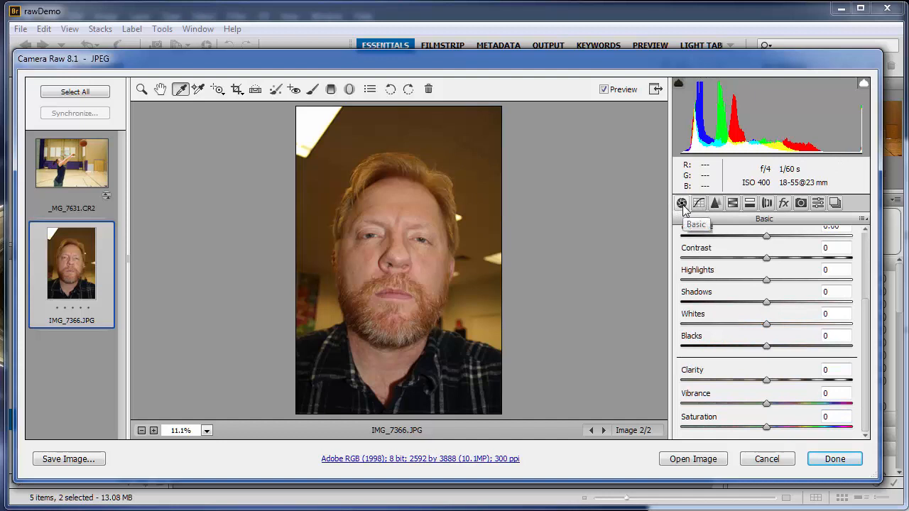
{"action": "left_click_drag", "start_coordinate": [866, 320], "coordinate": [868, 236]}
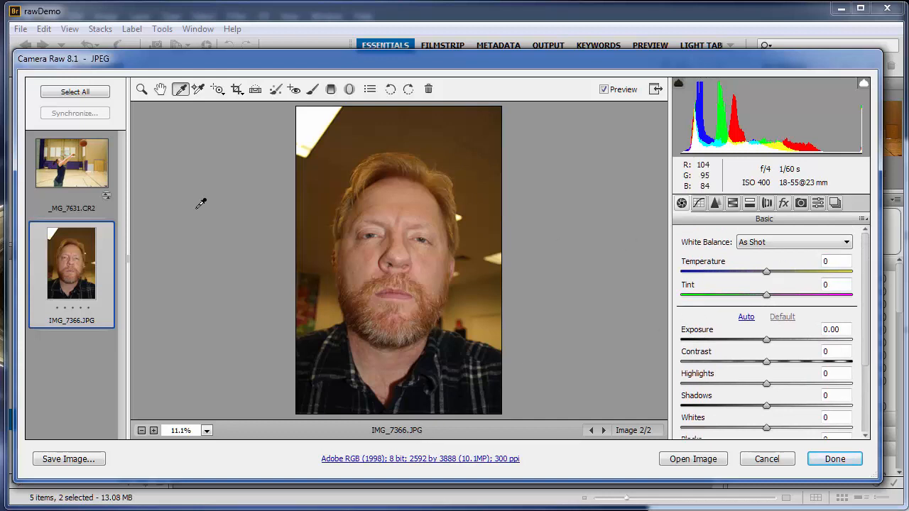
{"action": "left_click", "coordinate": [62, 173]}
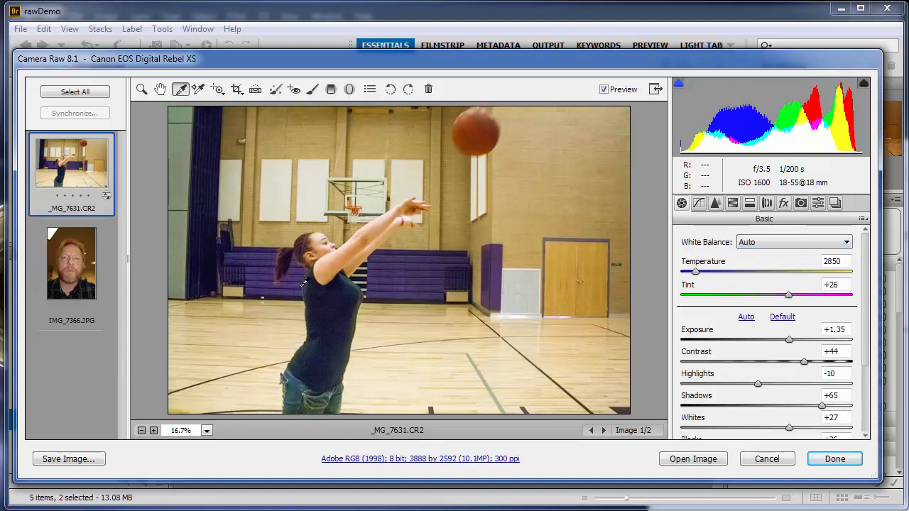
{"action": "left_click", "coordinate": [73, 275]}
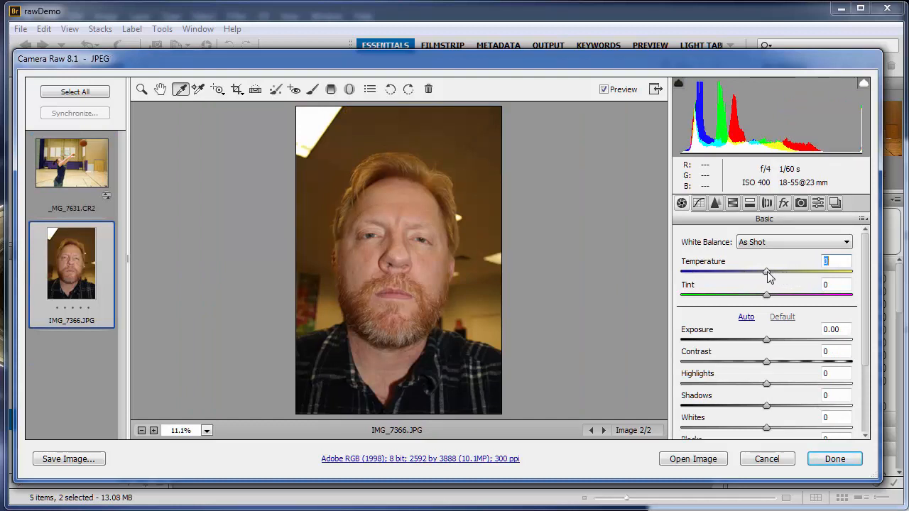
Try a temperature of +13 and the Auto white balance on the JPEG portrait, and return it to As Shot.
{"action": "left_click_drag", "start_coordinate": [769, 277], "coordinate": [779, 277]}
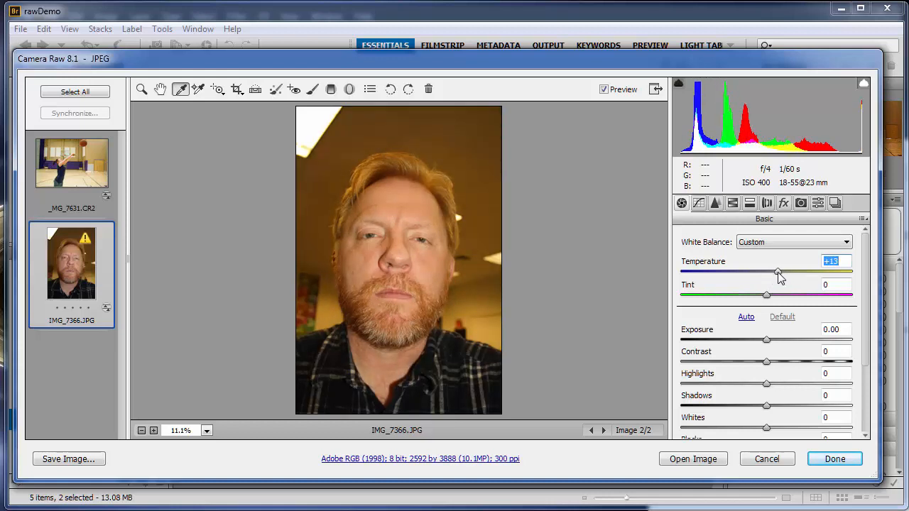
{"action": "left_click", "coordinate": [777, 242]}
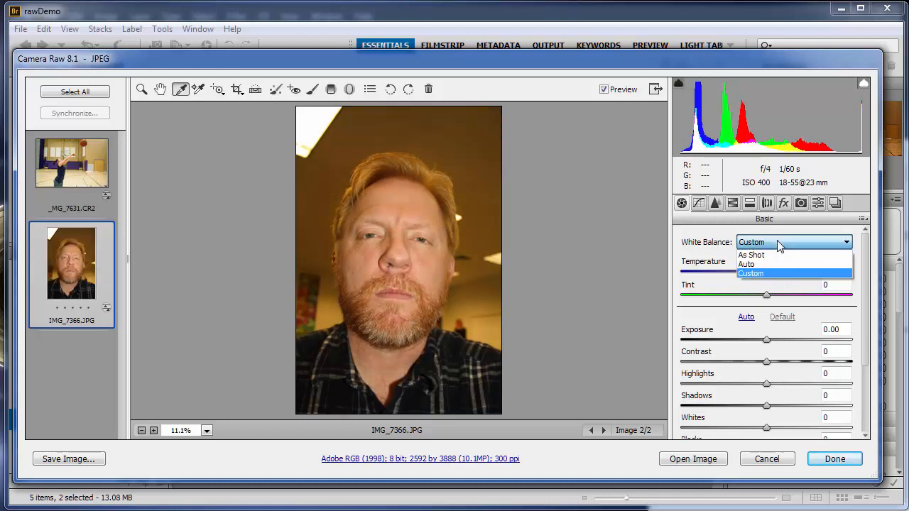
{"action": "left_click", "coordinate": [766, 265]}
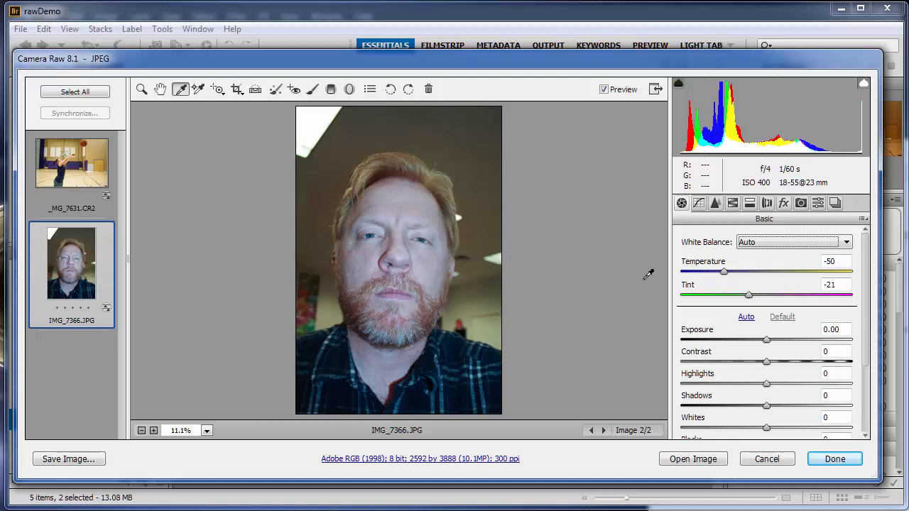
{"action": "left_click", "coordinate": [777, 244]}
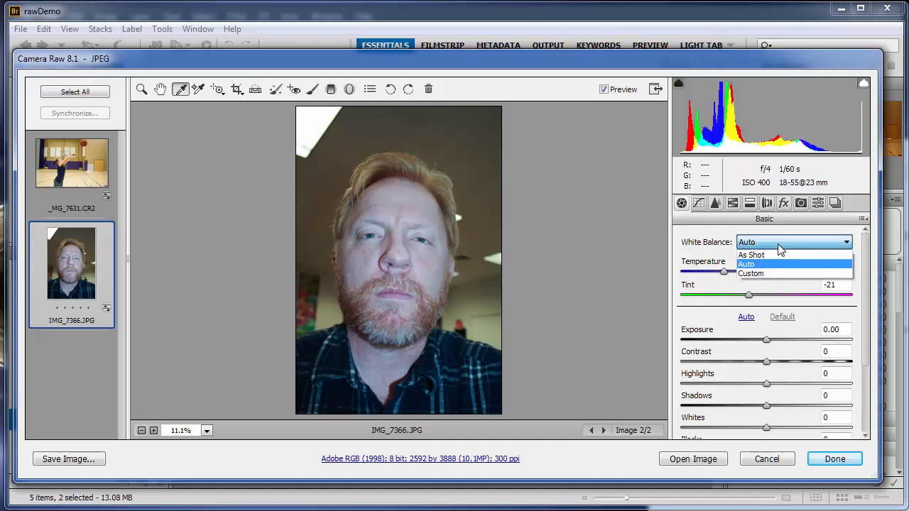
{"action": "left_click", "coordinate": [781, 250]}
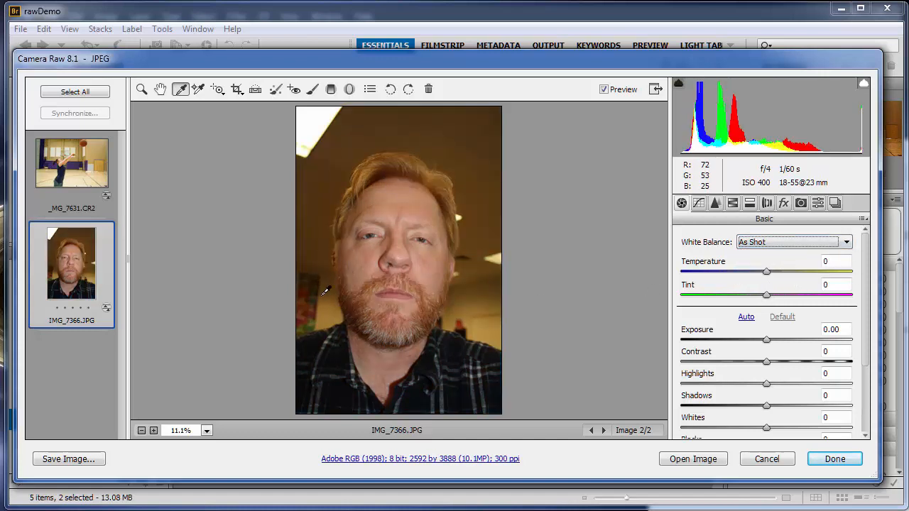
Set the portrait's exposure to +0.70, contrast to 0, highlights to +38, shadows to +19, whites to -33 and blacks to +27.
{"action": "left_click_drag", "start_coordinate": [766, 341], "coordinate": [780, 345]}
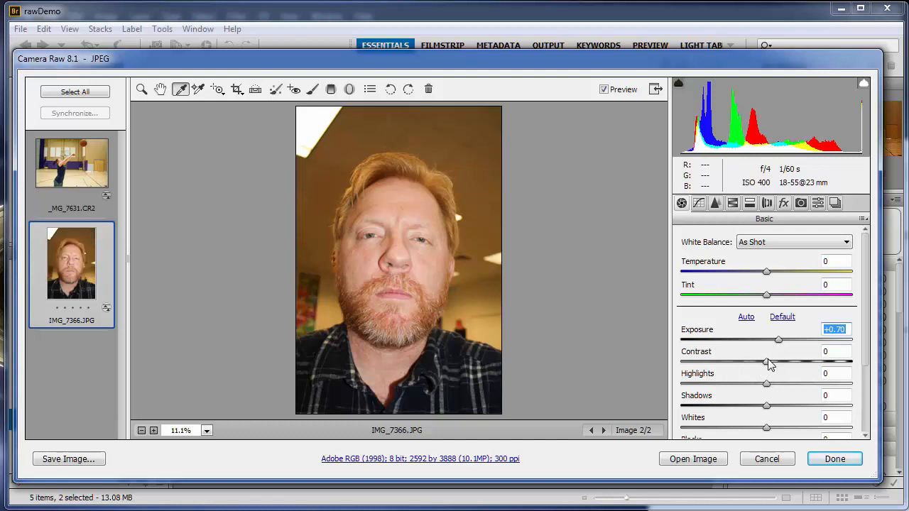
{"action": "mouse_move", "coordinate": [767, 361]}
{"action": "left_mouse_down"}
{"action": "mouse_move", "coordinate": [836, 375]}
{"action": "mouse_move", "coordinate": [772, 379]}
{"action": "mouse_move", "coordinate": [848, 390]}
{"action": "mouse_move", "coordinate": [703, 394]}
{"action": "mouse_move", "coordinate": [765, 386]}
{"action": "mouse_move", "coordinate": [765, 365]}
{"action": "left_mouse_up"}
{"action": "double_click", "coordinate": [764, 365]}
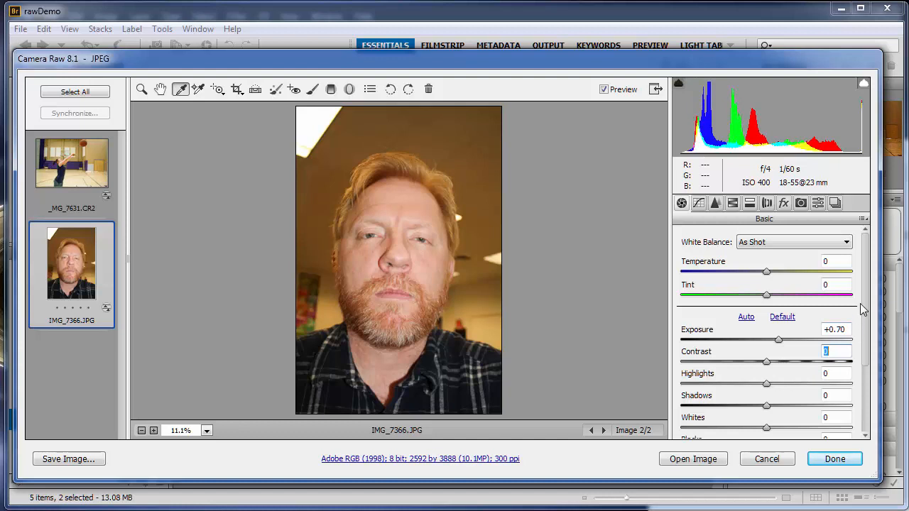
{"action": "left_click_drag", "start_coordinate": [867, 302], "coordinate": [867, 316]}
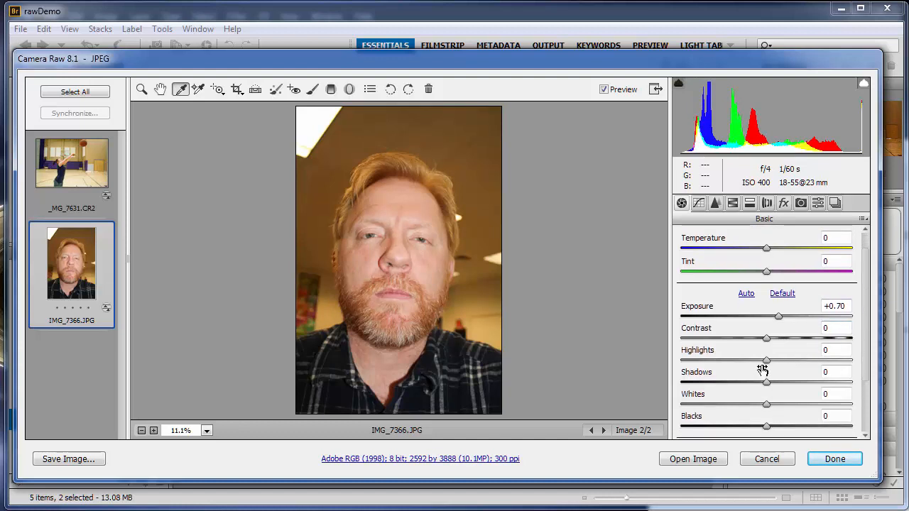
{"action": "left_click_drag", "start_coordinate": [767, 363], "coordinate": [793, 436]}
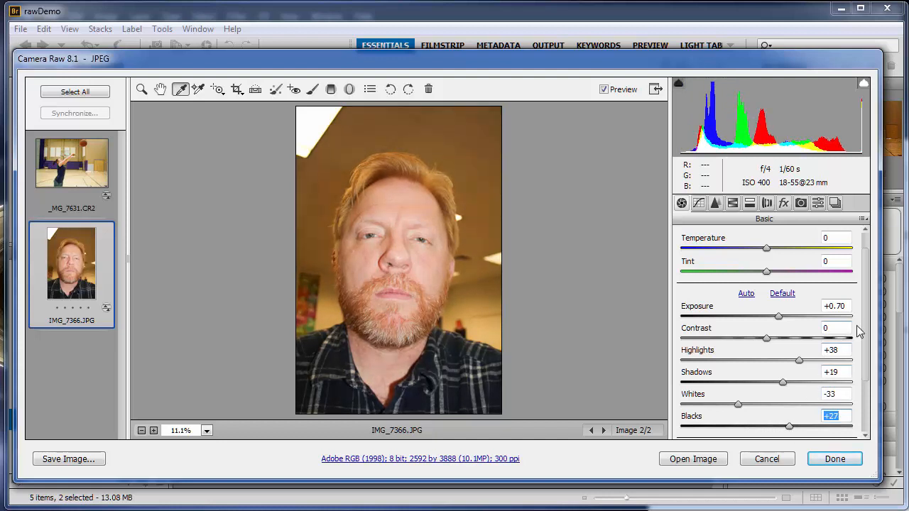
Try slight clarity adjustments on the JPEG portrait, including a value of -1.
{"action": "left_click_drag", "start_coordinate": [865, 327], "coordinate": [866, 411]}
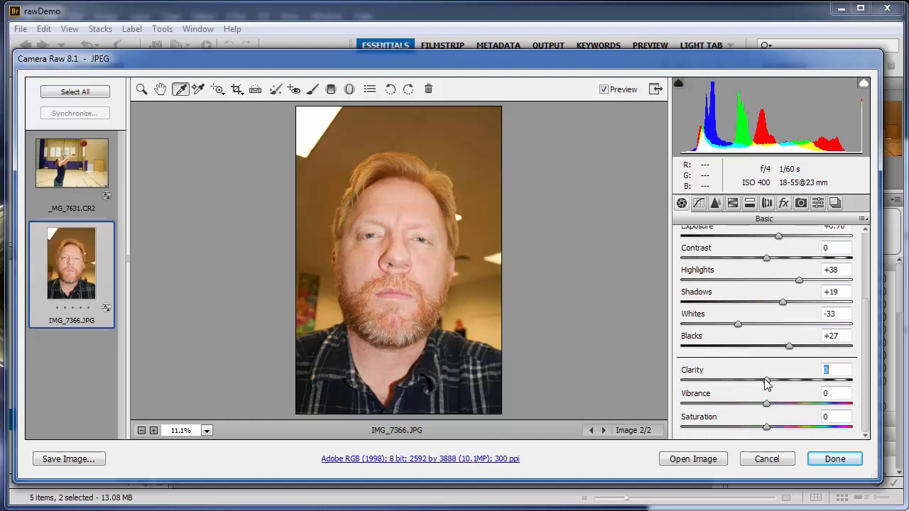
{"action": "mouse_move", "coordinate": [765, 383]}
{"action": "left_mouse_down"}
{"action": "mouse_move", "coordinate": [705, 399]}
{"action": "mouse_move", "coordinate": [744, 401]}
{"action": "mouse_move", "coordinate": [765, 397]}
{"action": "mouse_move", "coordinate": [651, 394]}
{"action": "mouse_move", "coordinate": [769, 387]}
{"action": "left_mouse_up"}
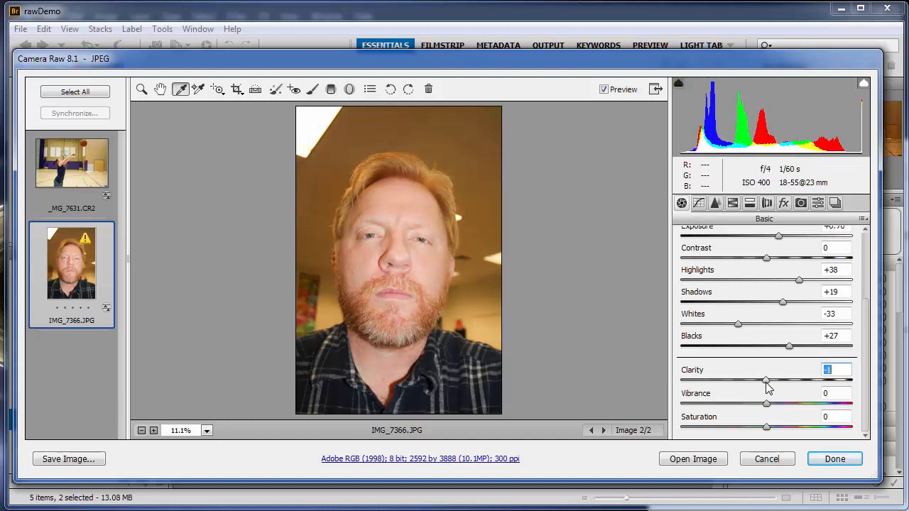
{"action": "left_click_drag", "start_coordinate": [768, 387], "coordinate": [760, 392]}
Set the portrait's yellow saturation to -50, its orange luminance to -13 and its red luminance to -10.
{"action": "left_click", "coordinate": [739, 204]}
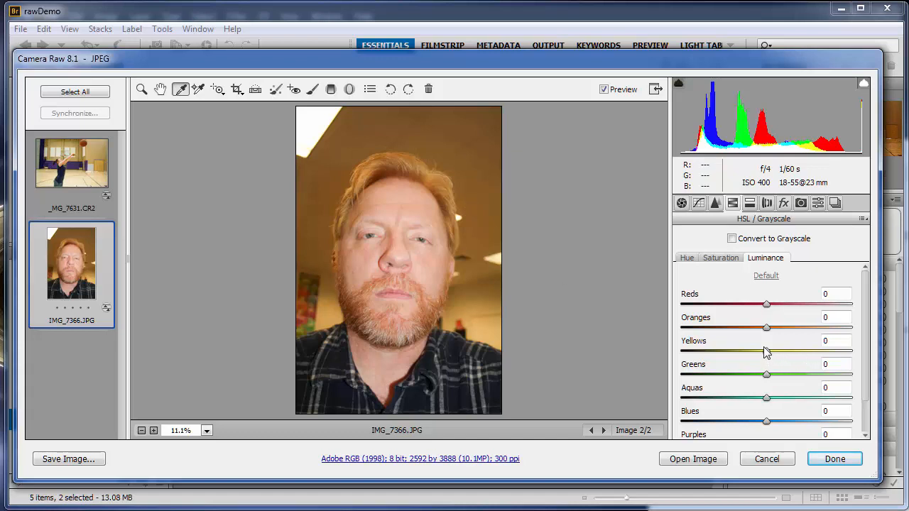
{"action": "left_click", "coordinate": [726, 258]}
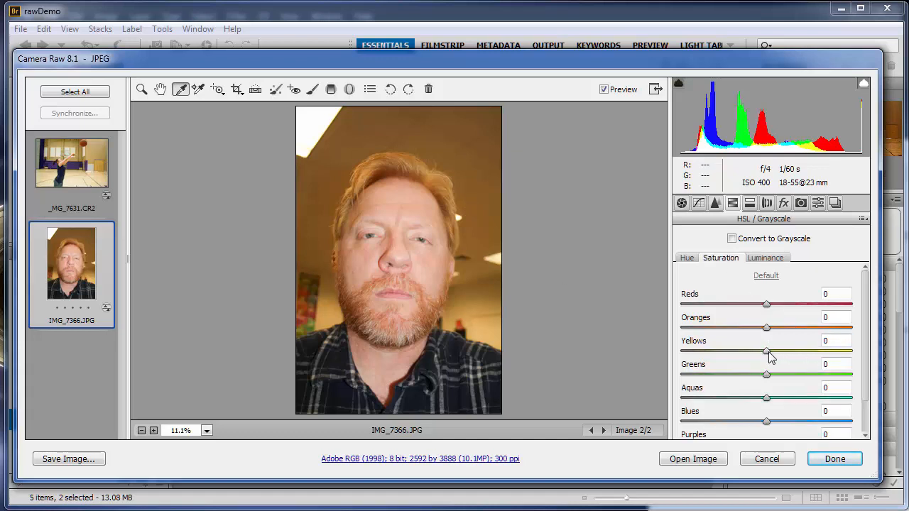
{"action": "left_click_drag", "start_coordinate": [769, 353], "coordinate": [729, 361]}
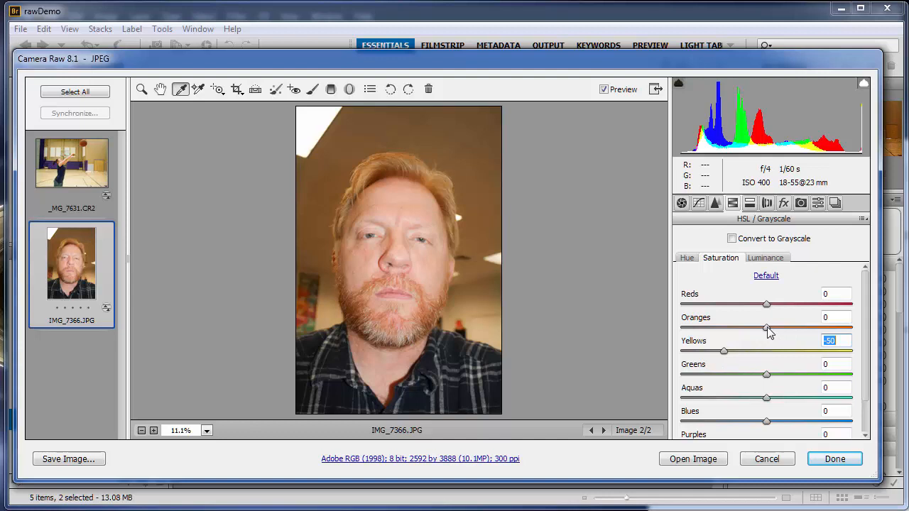
{"action": "left_click", "coordinate": [766, 258]}
{"action": "left_click_drag", "start_coordinate": [771, 334], "coordinate": [754, 335]}
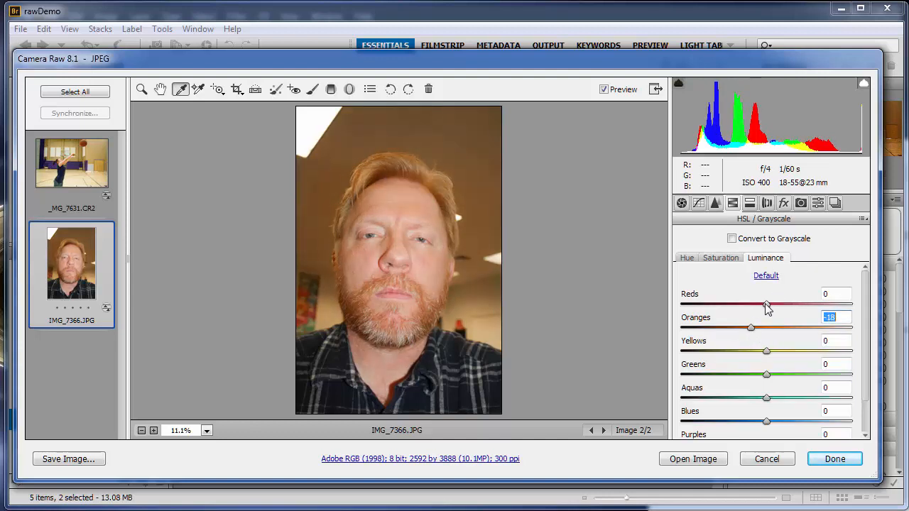
{"action": "left_click_drag", "start_coordinate": [767, 304], "coordinate": [757, 328]}
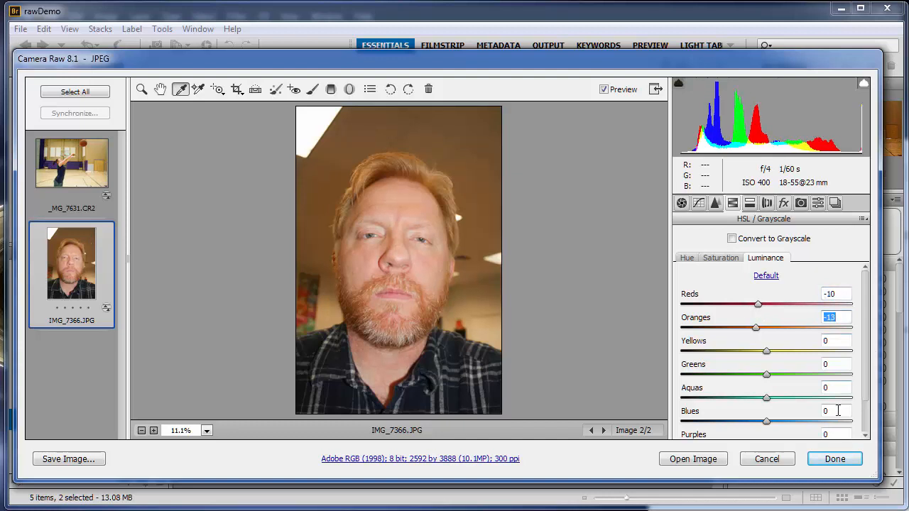